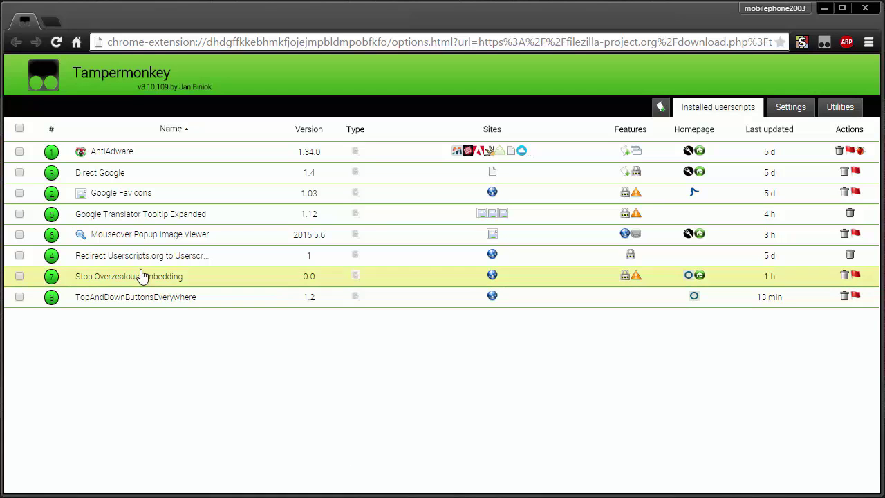
Show the description of the Redirect Userscripts.org to Userscripts-MIRROR.org script in the installed list
mouse_move(153, 262)
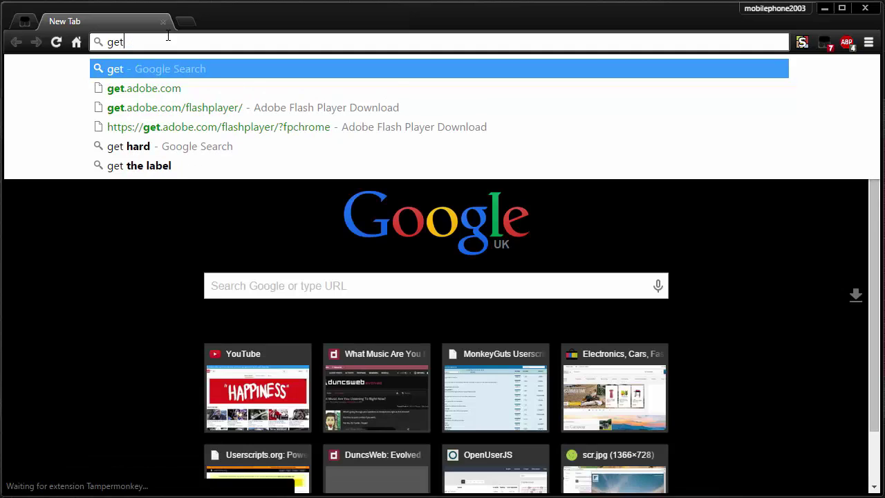
Open the Adobe Flash Player download page and reload it with AntiAdware disabled
key(Down)
key(Down)
key(Down)
key(Return)
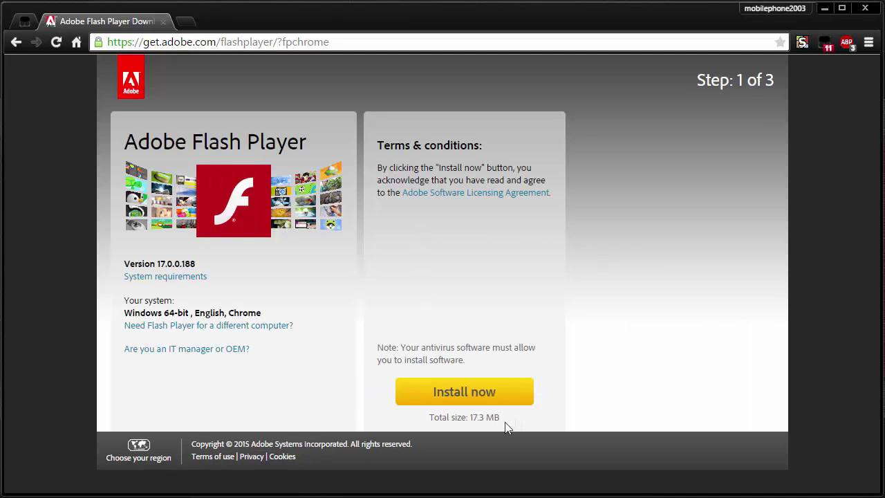
click(26, 21)
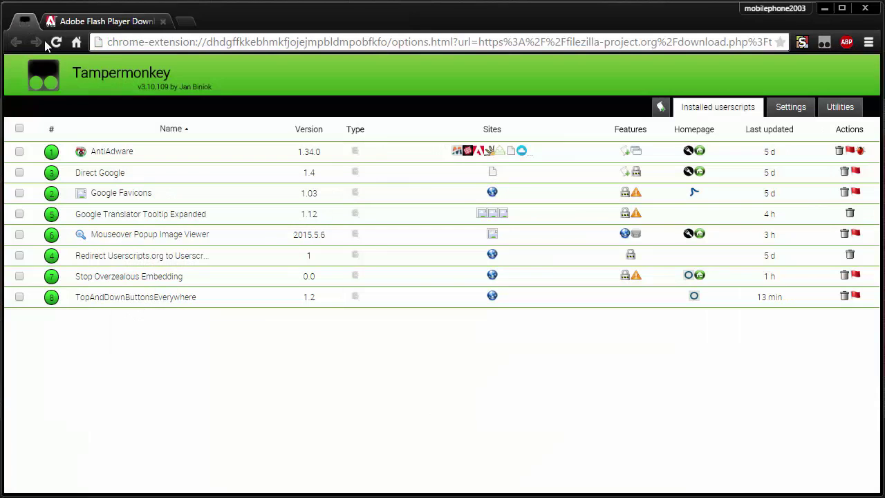
click(51, 152)
click(118, 20)
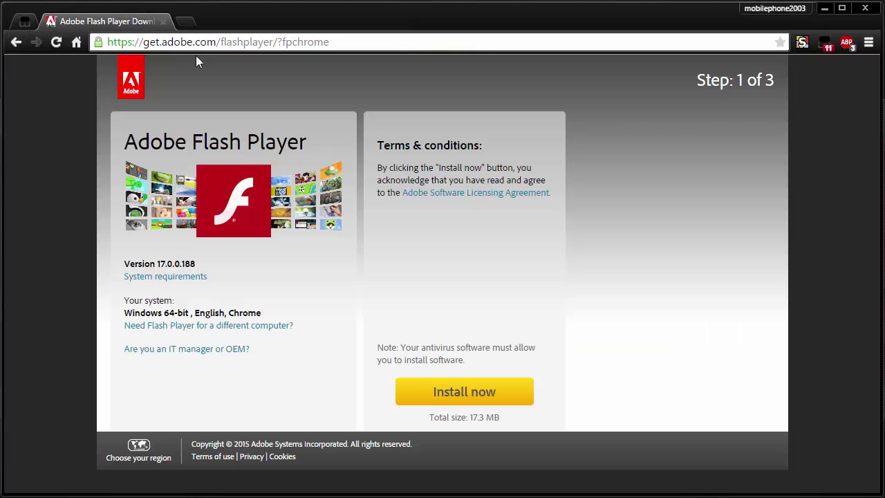
click(206, 42)
key(Return)
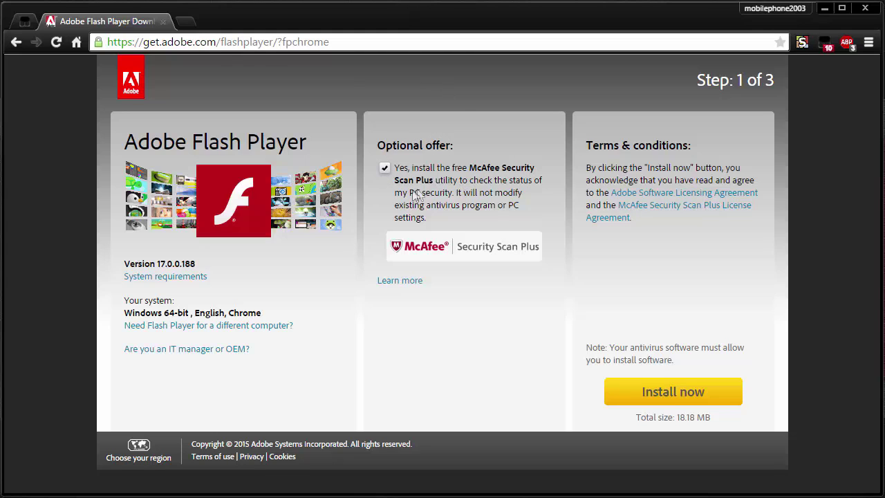
Re-enable the AntiAdware script and return to the Adobe Flash Player page
click(24, 21)
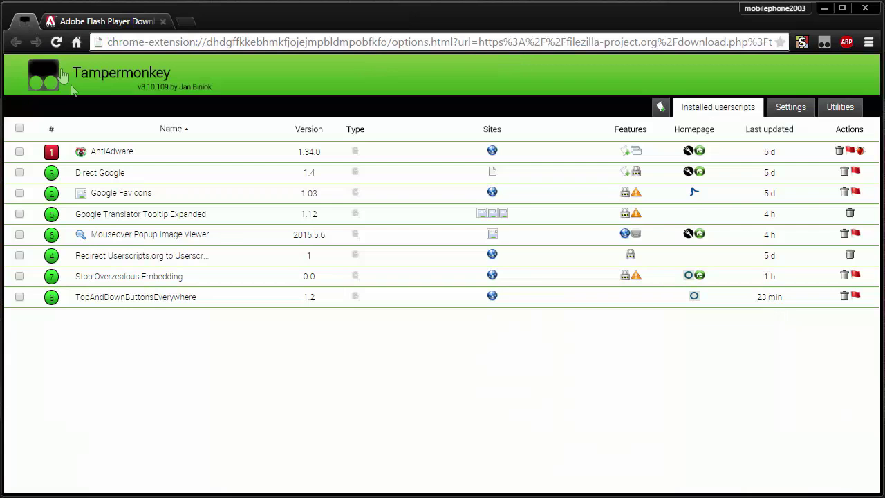
click(51, 152)
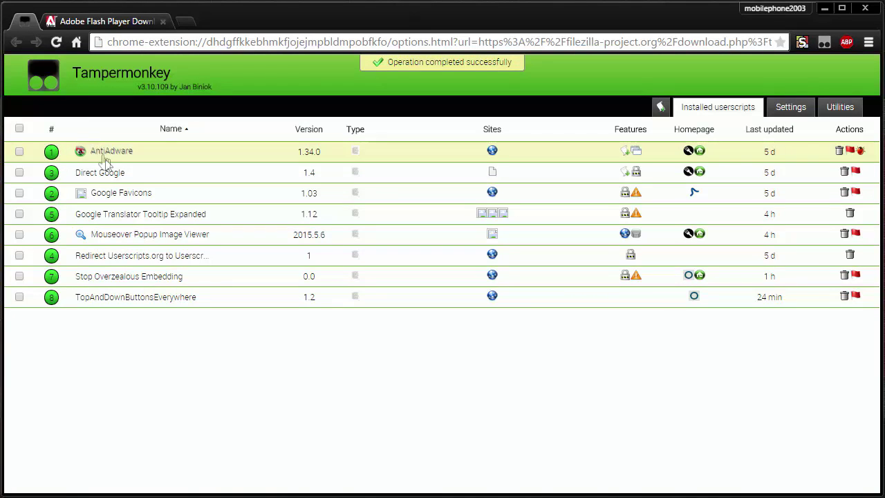
click(90, 22)
Search Google for 'a search' from the Google UK home page
click(76, 42)
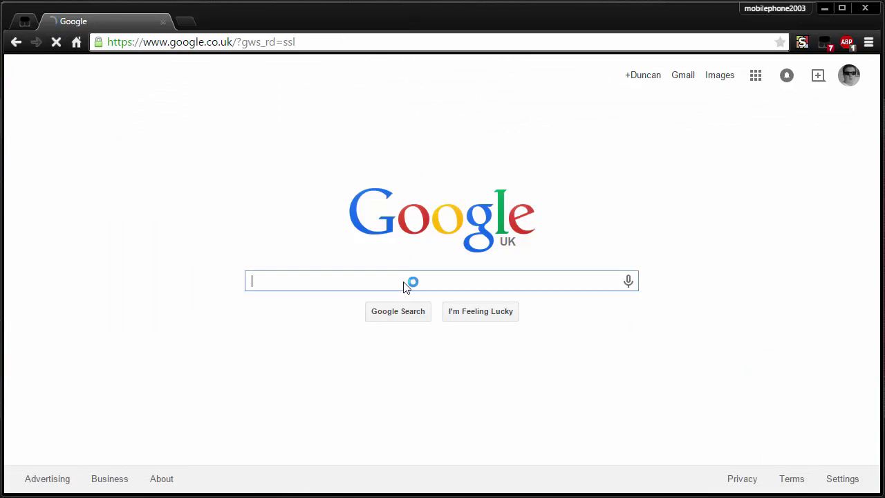
text(a search)
key(Return)
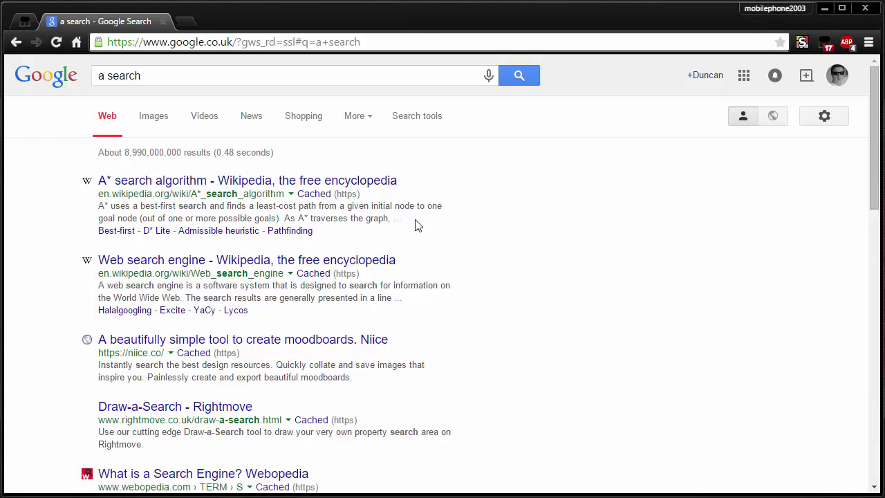
Copy the first A* result's link, paste it in a new tab, and drag the result onto that tab
right_click(230, 181)
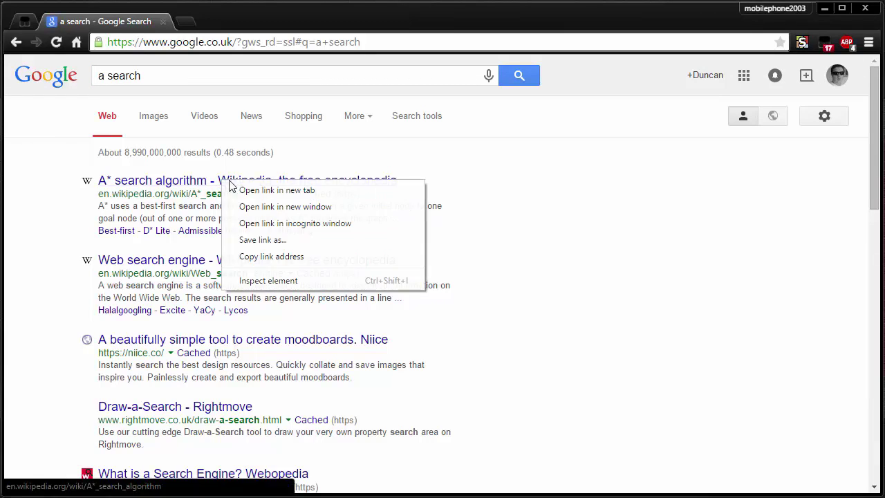
click(292, 257)
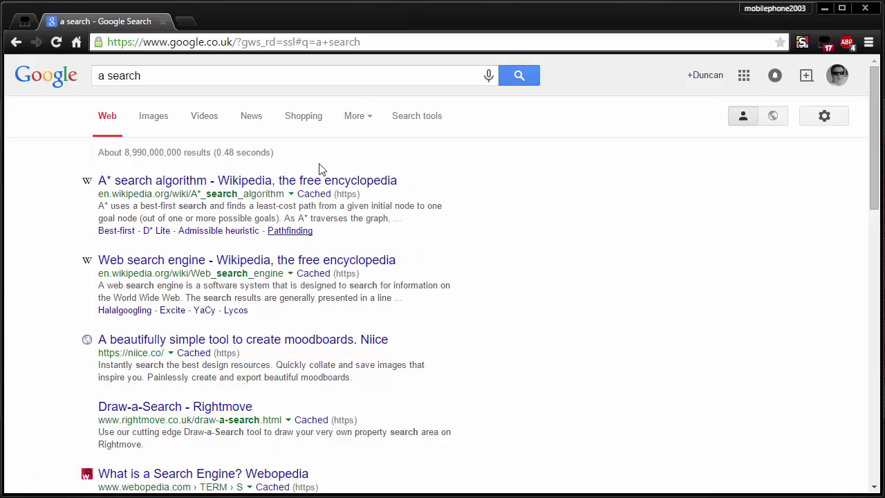
click(185, 22)
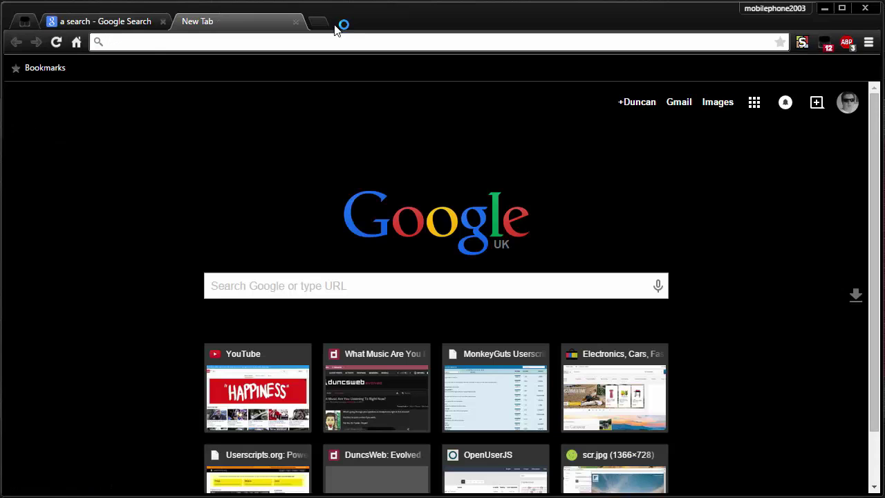
key(ctrl+v)
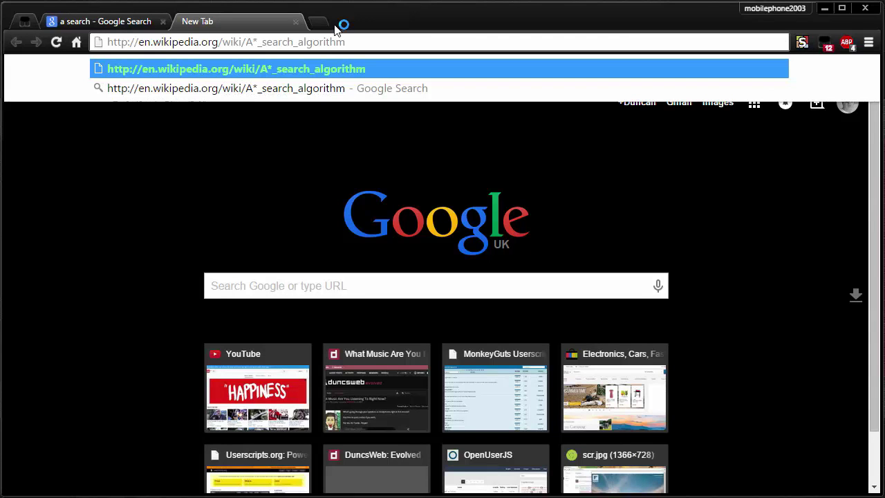
click(156, 24)
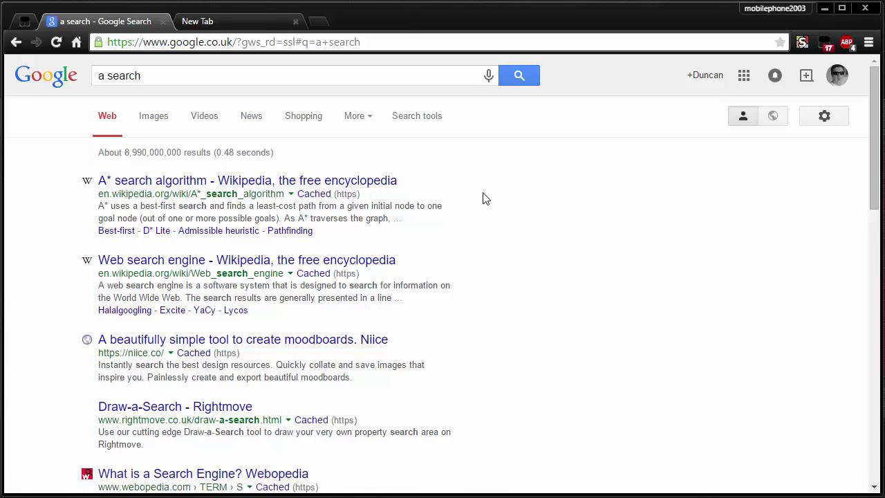
drag(374, 180, 157, 25)
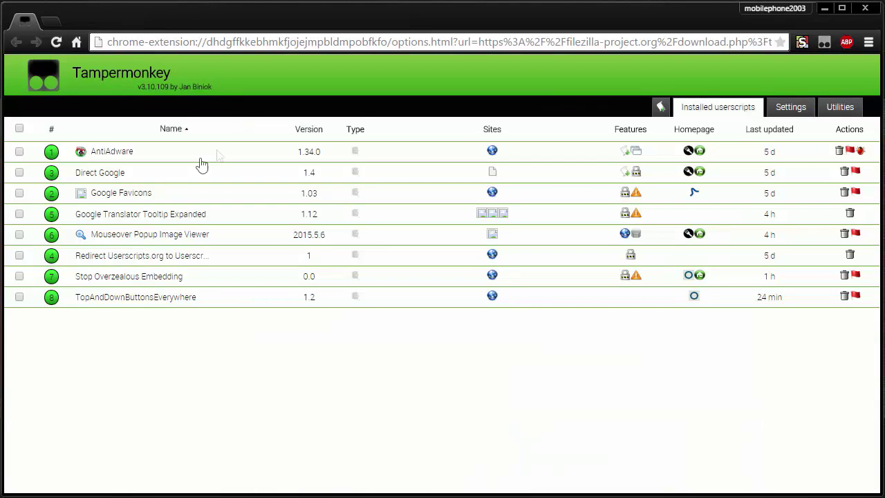
Search Google for 'a search' in a new tab
click(52, 21)
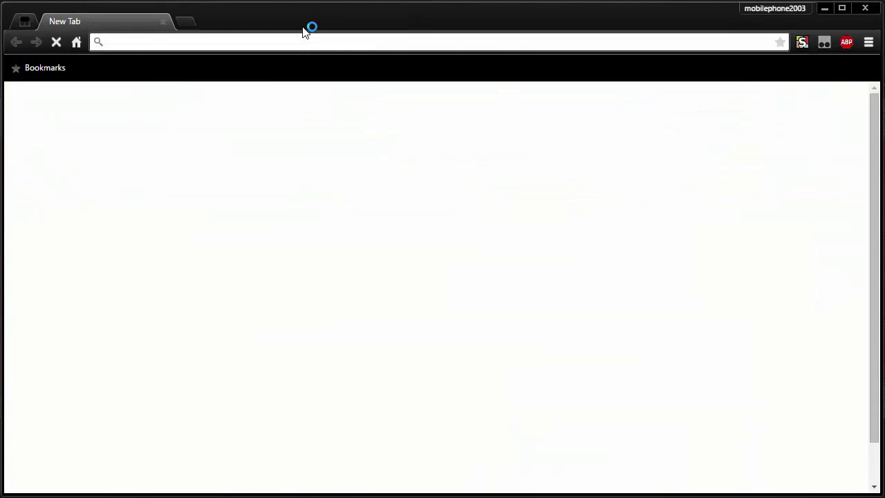
text(sa)
key(BackSpace)
key(BackSpace)
text(a search)
key(Return)
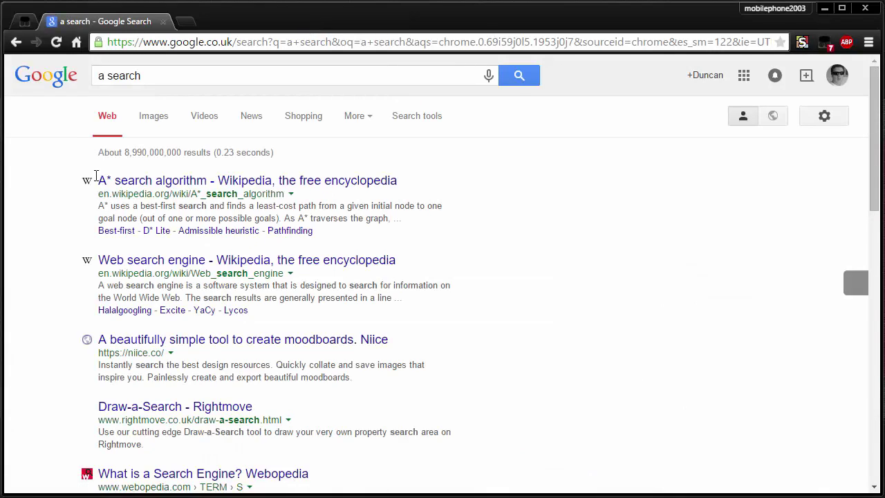
Scroll the results down and up to show the top/bottom buttons, then return to Tampermonkey
scroll(86, 349, down, 4)
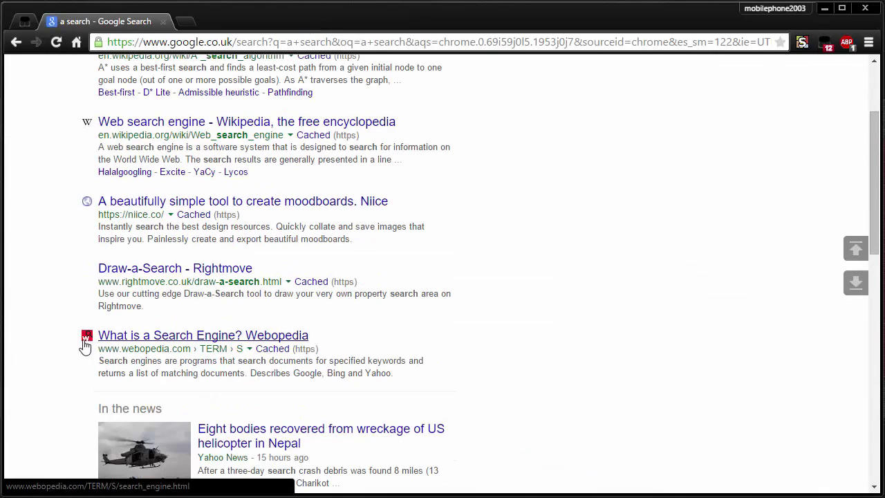
scroll(85, 342, up, 4)
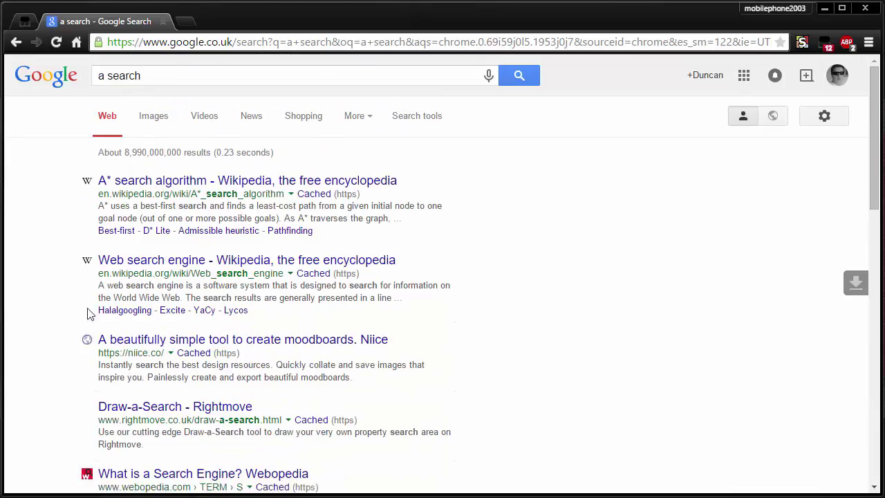
scroll(88, 315, down, 2)
scroll(88, 317, down, 10)
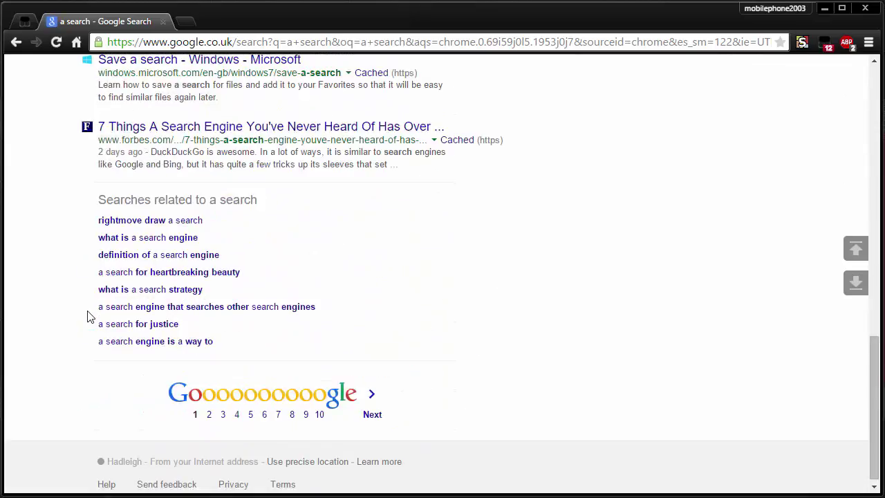
scroll(87, 318, up, 5)
scroll(88, 318, up, 6)
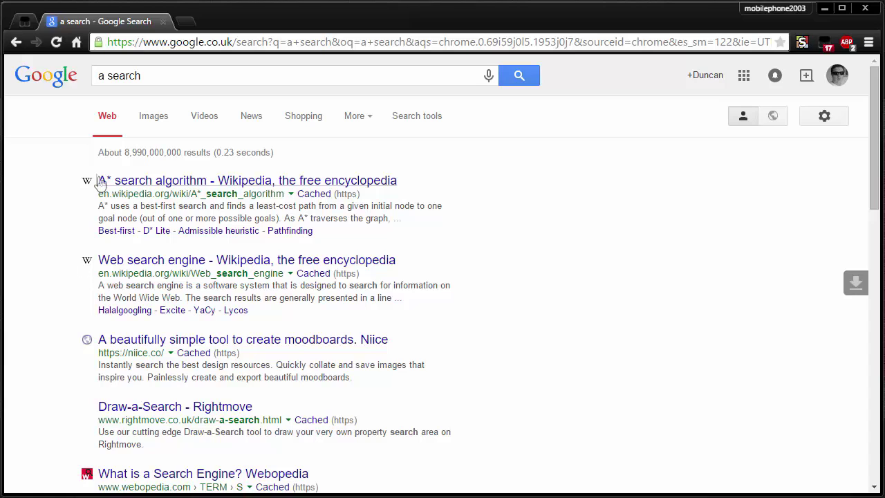
click(25, 22)
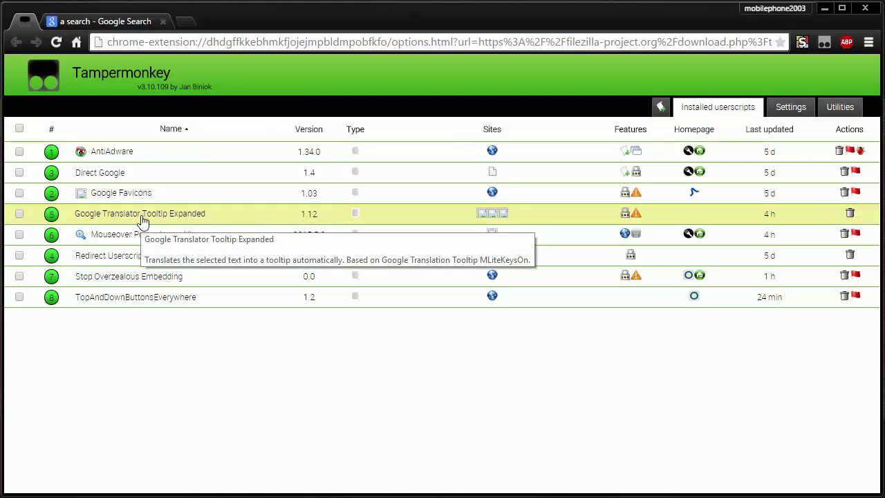
Open Spanish Wikipedia from wikipedia.org and select the opening sentences of the Alfonsina Storni paragraph
click(145, 22)
click(194, 45)
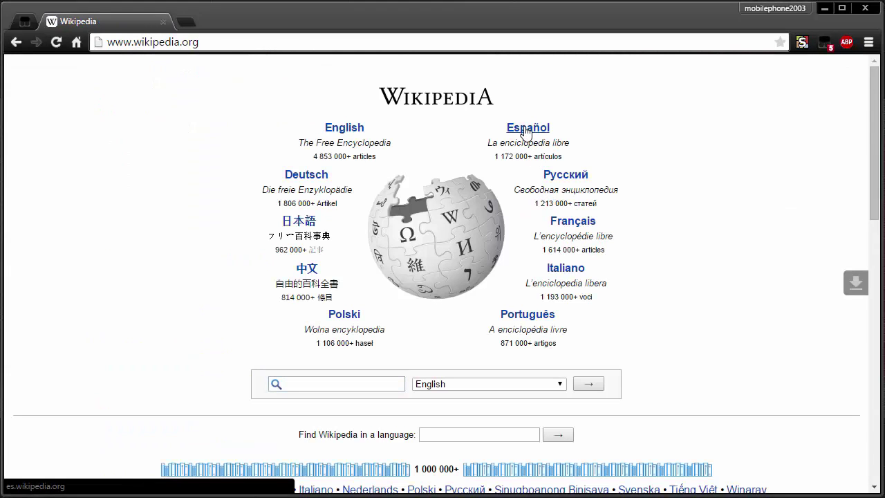
click(526, 130)
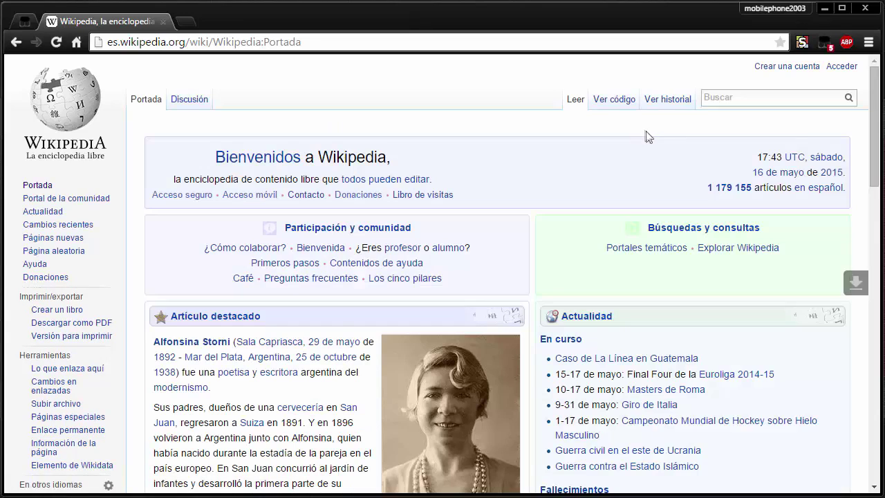
scroll(537, 245, down, 4)
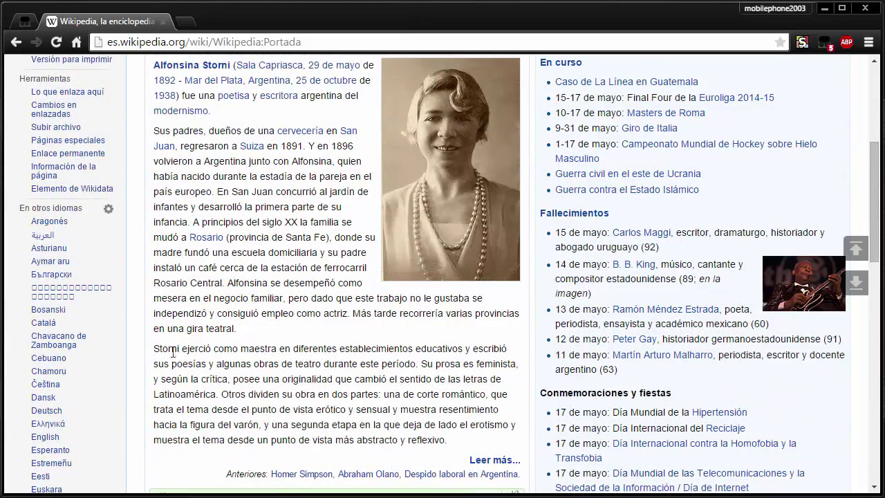
drag(154, 350, 415, 367)
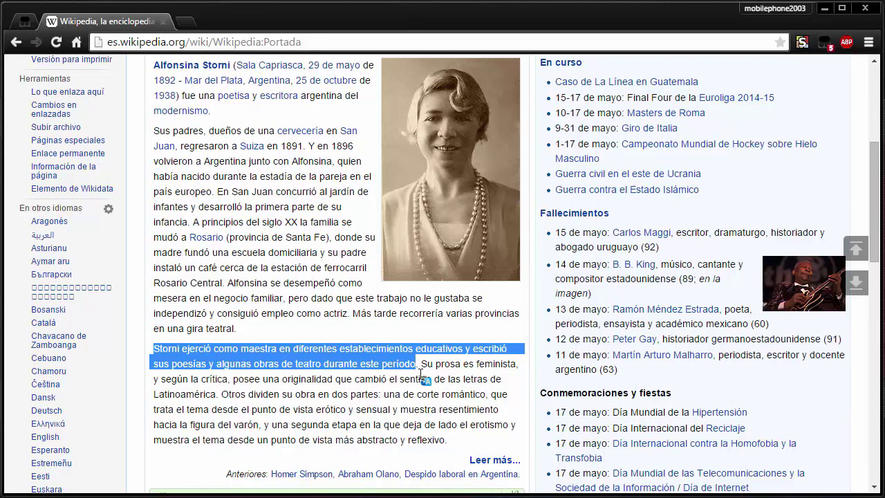
Translate the selected Spanish text into English, then open and cancel the translator settings
click(425, 380)
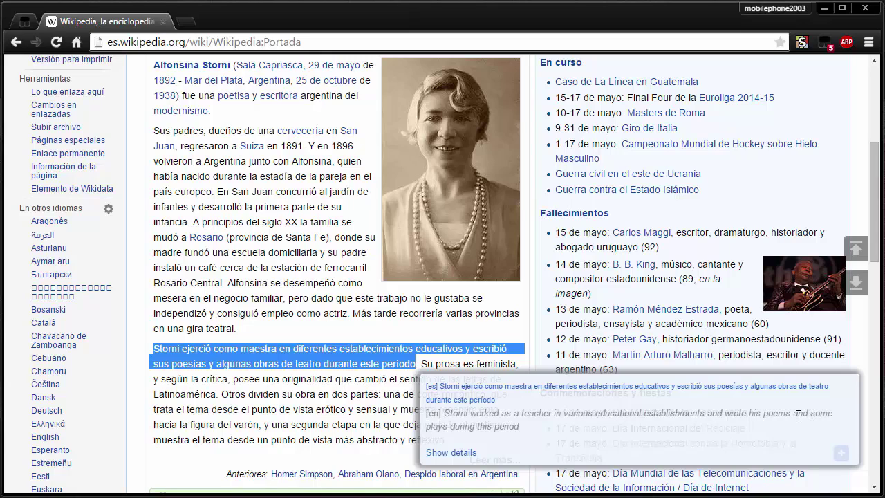
click(841, 453)
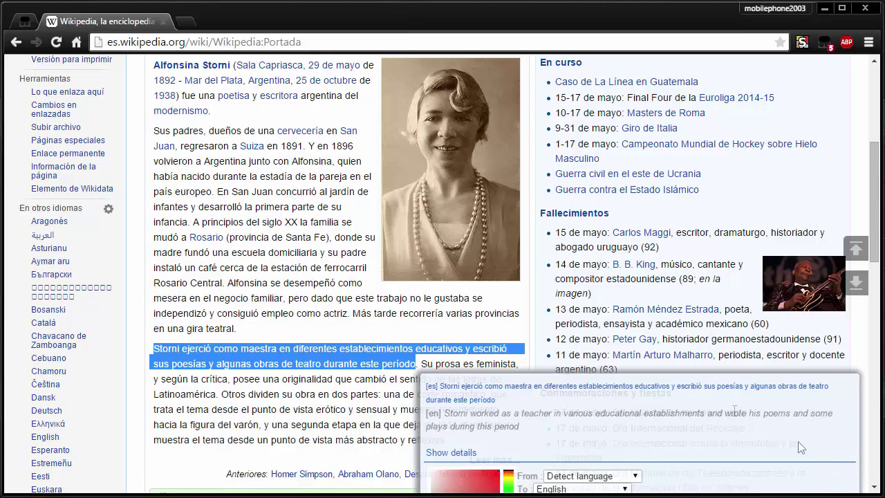
scroll(719, 439, down, 2)
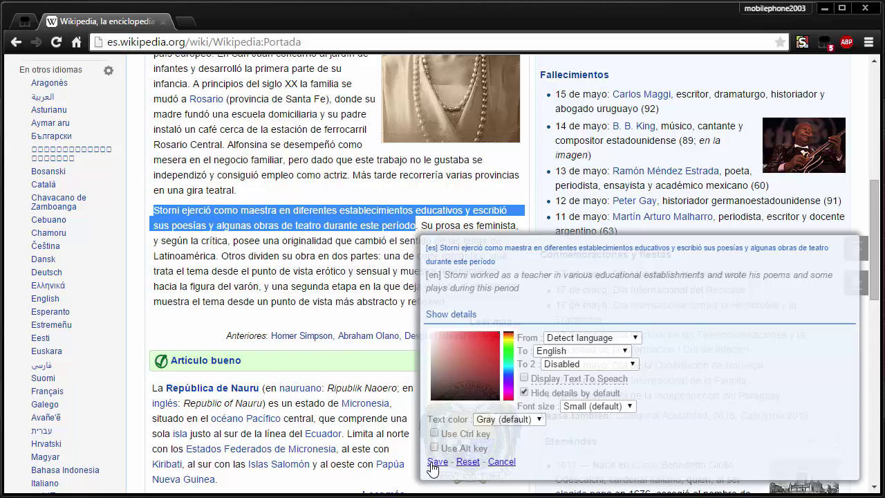
click(502, 461)
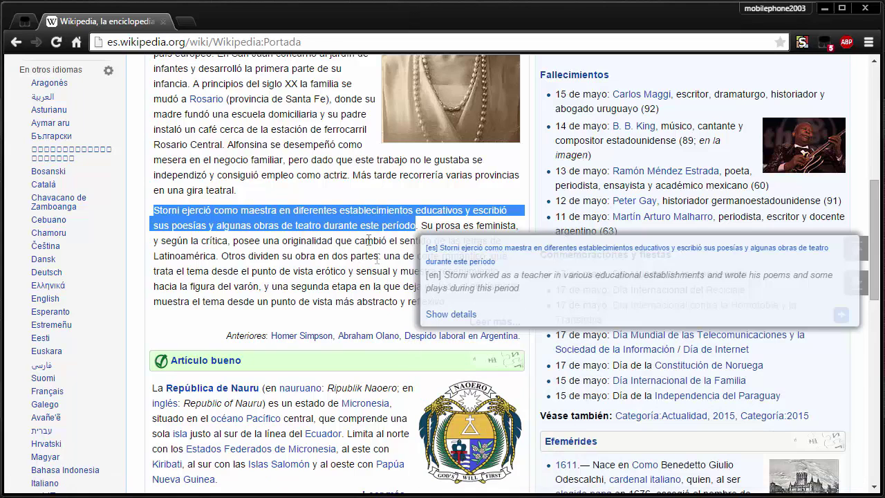
Show and hide the word-by-word translation details, close the popup and the Wikipedia tab
click(456, 314)
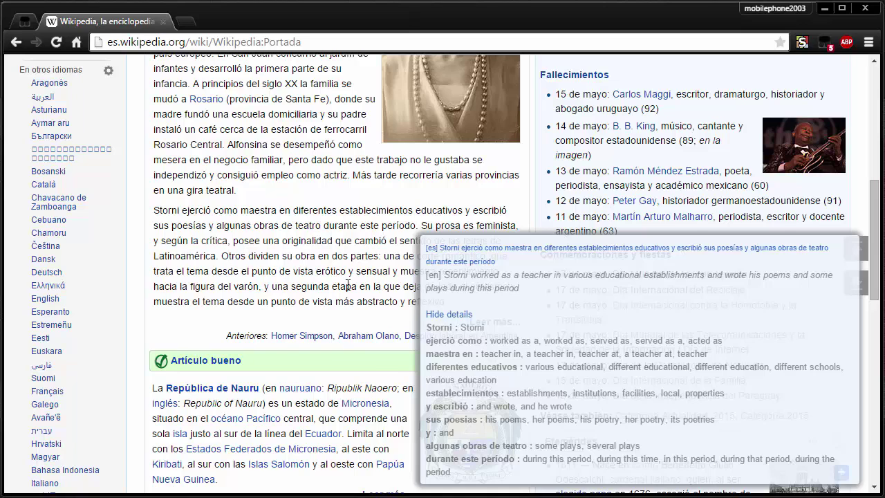
click(437, 313)
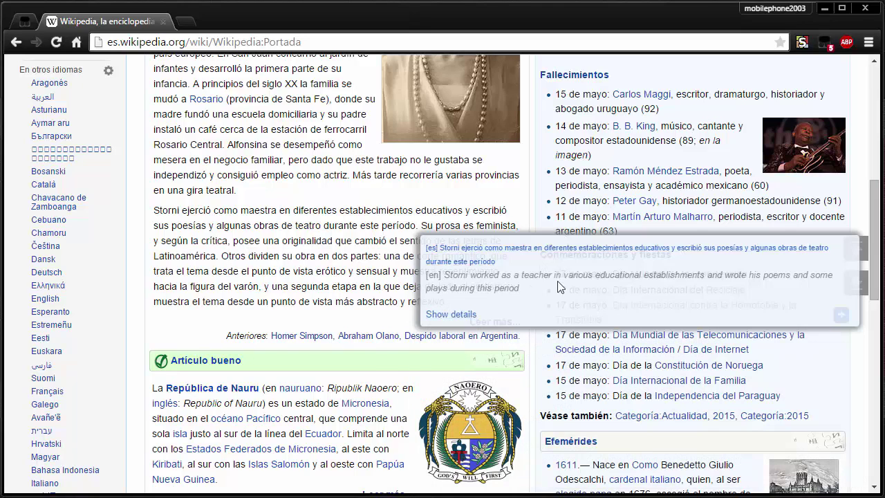
click(385, 197)
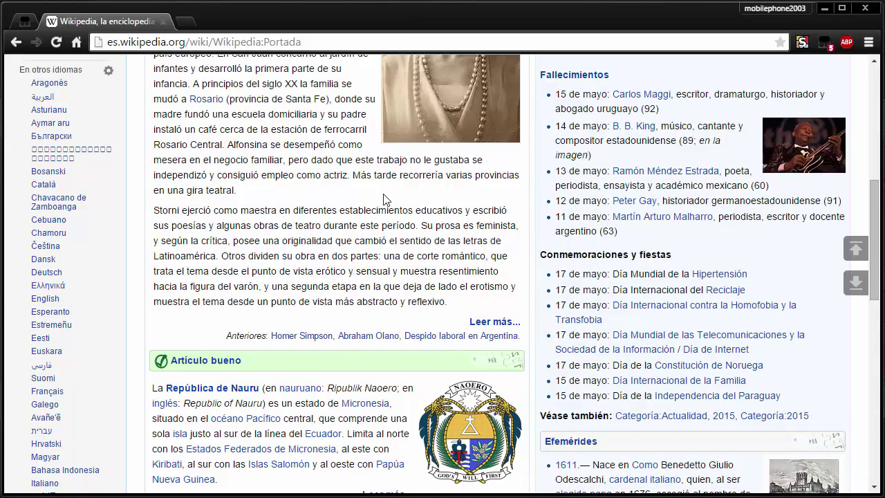
click(163, 23)
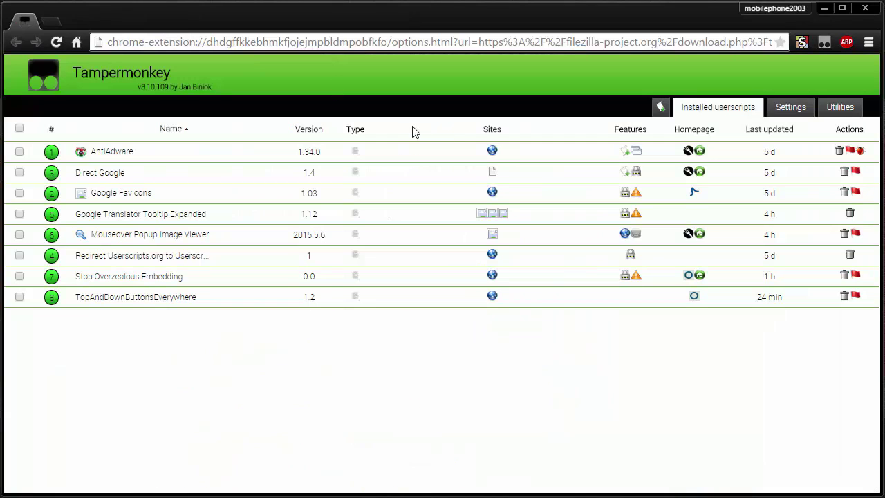
Open Google Images in a new tab and search for 'apple'
click(52, 21)
text(images.google.com)
key(Return)
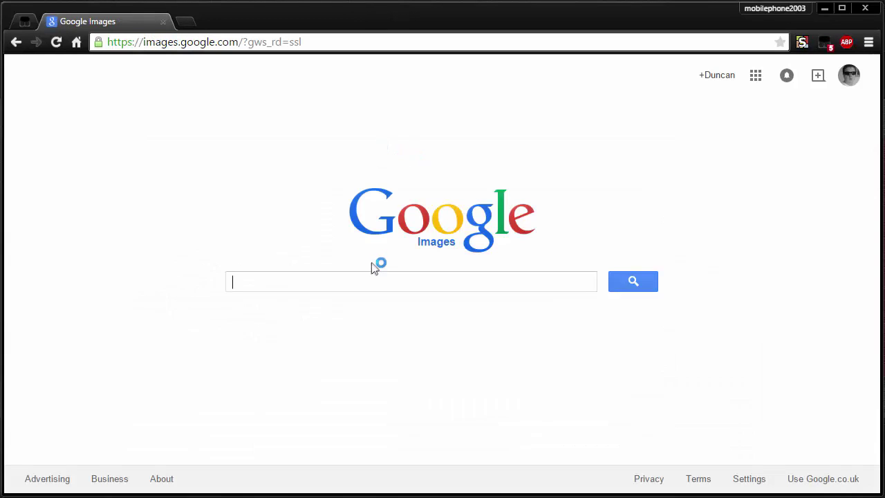
text(apple)
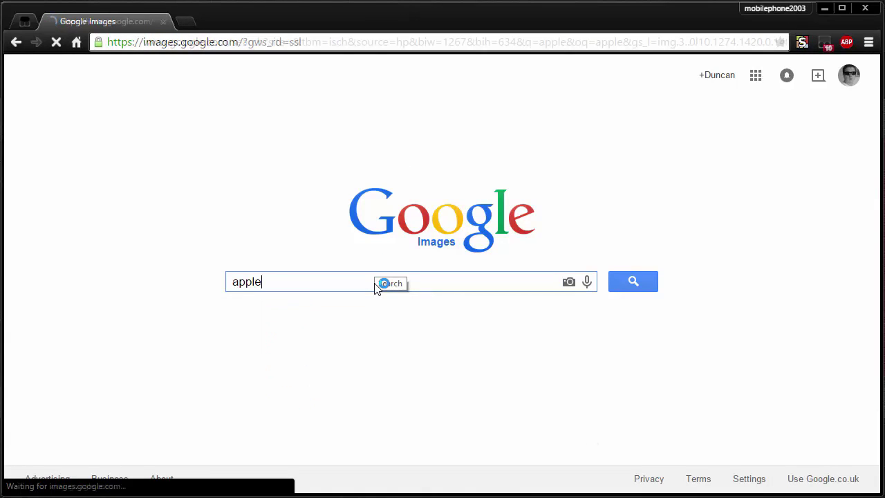
key(Return)
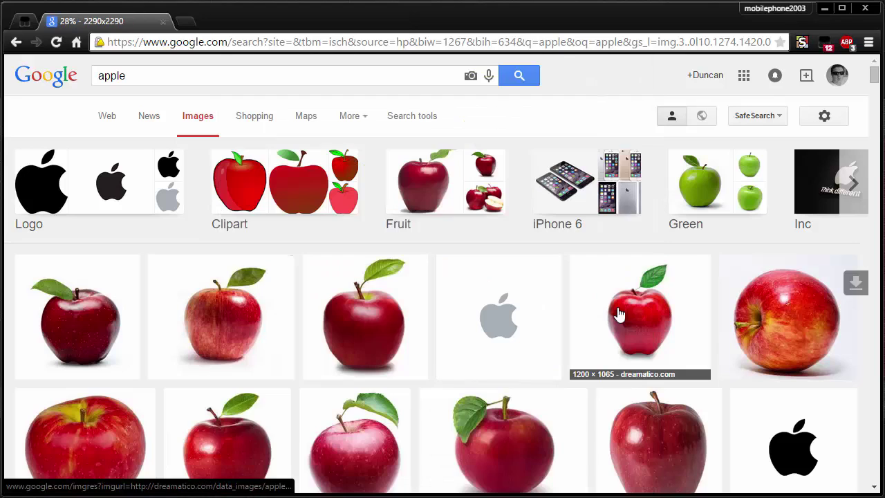
Dismiss the first preview and pop up the grey Apple logo enlarged over the results
click(621, 312)
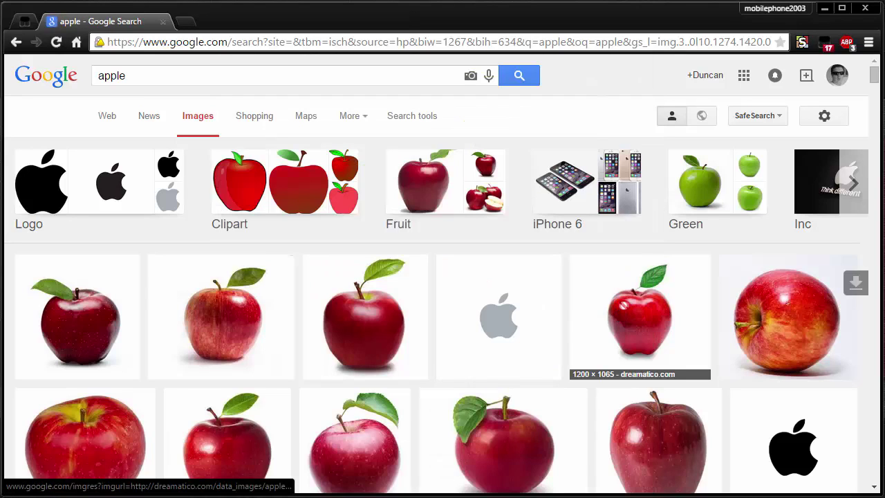
drag(610, 309, 614, 311)
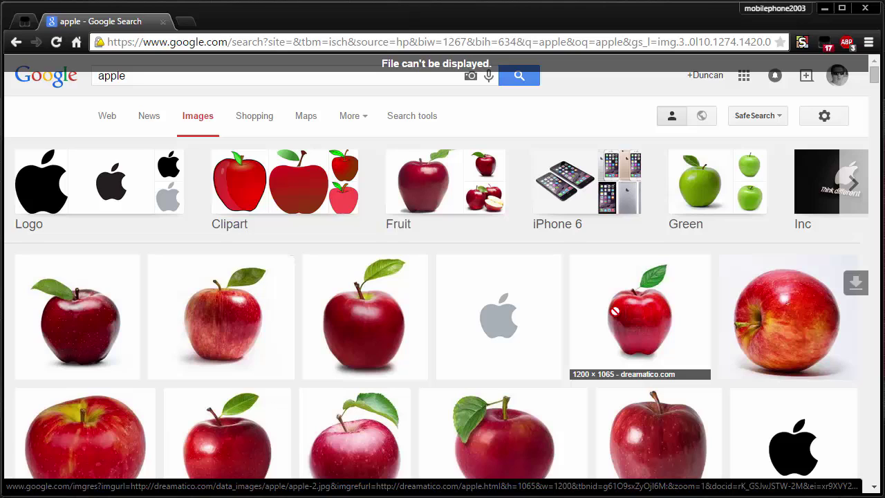
drag(612, 311, 608, 312)
Open the grey Apple logo image, toggle actual size and fit-to-window, then close it
click(503, 313)
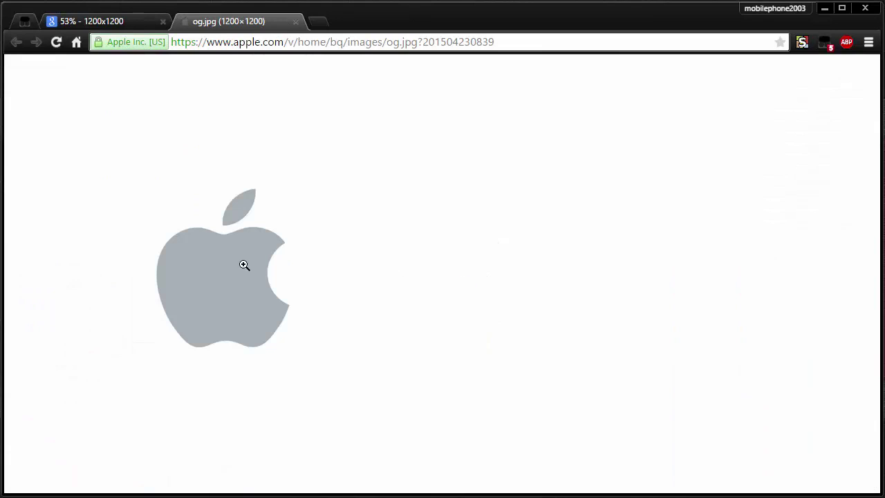
click(244, 265)
click(244, 266)
click(296, 22)
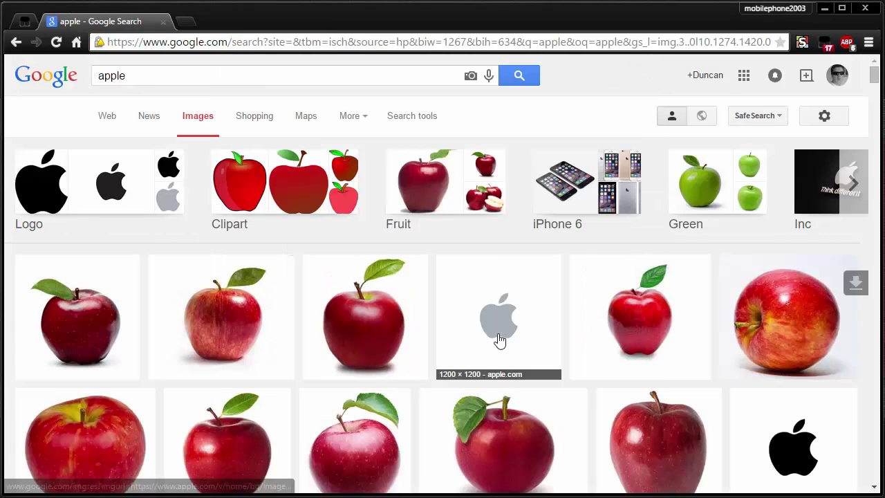
Enlarge the grey Apple logo again, then go back to the apple image results
click(500, 341)
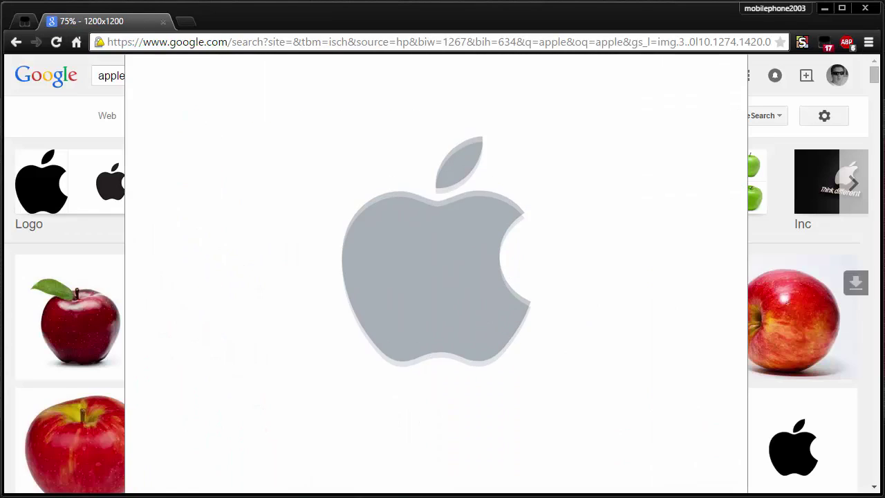
scroll(484, 105, up, 2)
scroll(484, 105, down, 3)
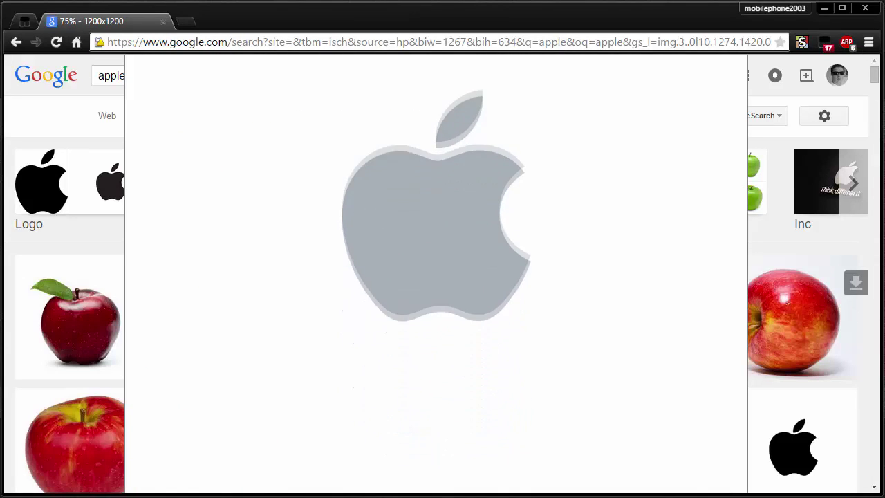
scroll(435, 277, down, 2)
scroll(436, 277, up, 3)
key(alt+Left)
Narrow the apple results to the Fruit category and close that results tab
right_click(539, 315)
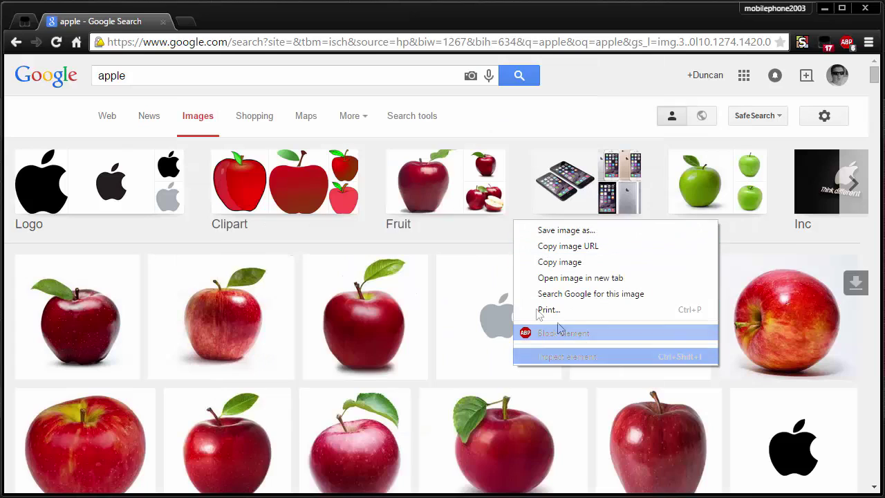
click(453, 239)
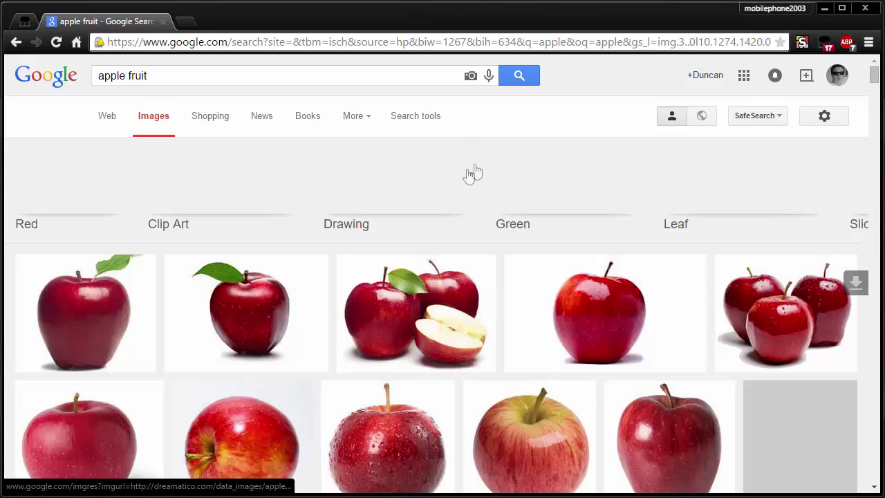
click(164, 22)
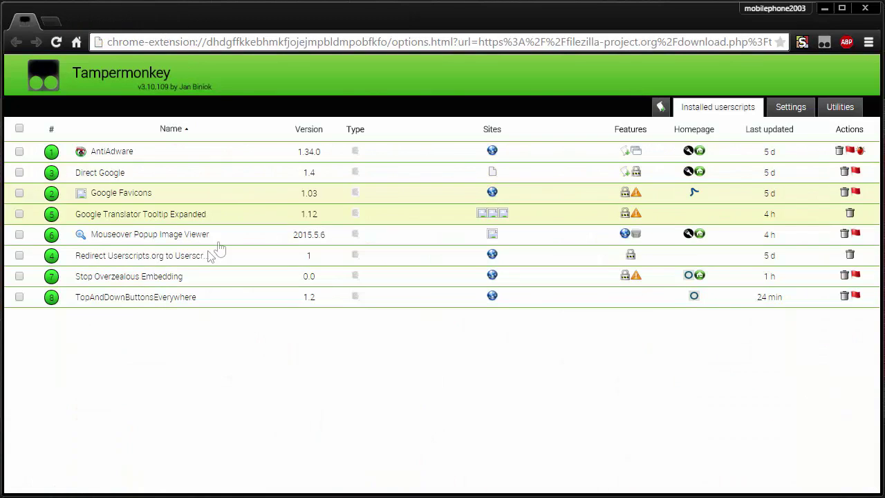
Open the duncsweb 'What Music Are You Listening To Right Now?' thread and scroll through its YouTube-link posts
mouse_move(161, 280)
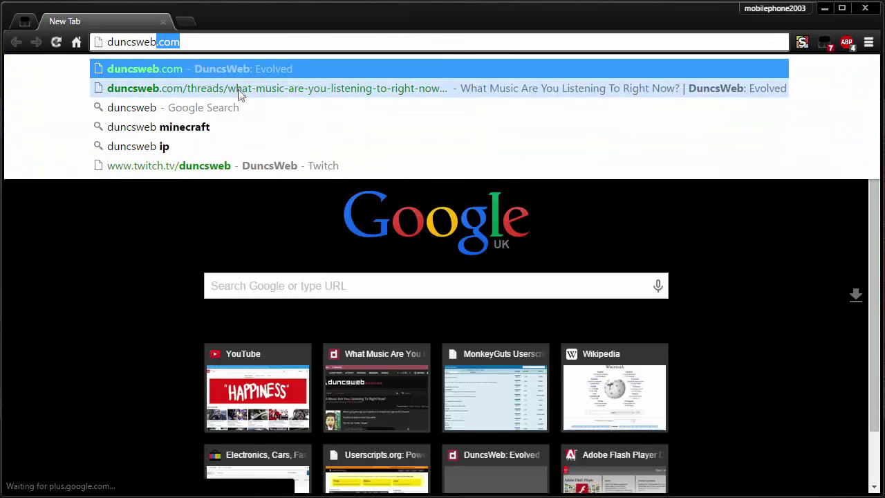
click(239, 94)
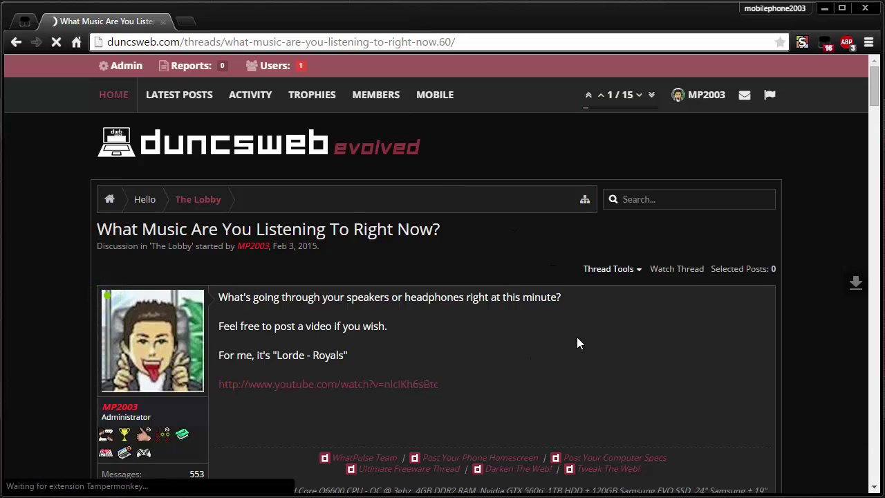
scroll(697, 322, down, 8)
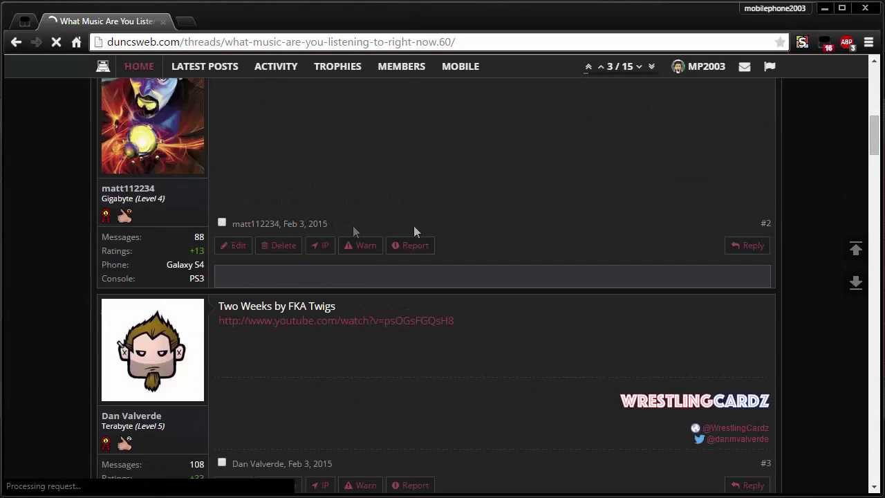
scroll(511, 239, down, 15)
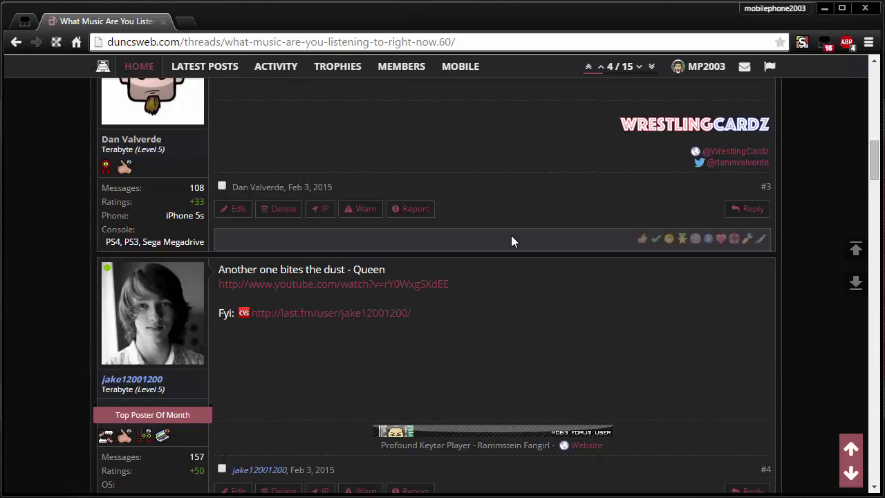
scroll(616, 283, down, 20)
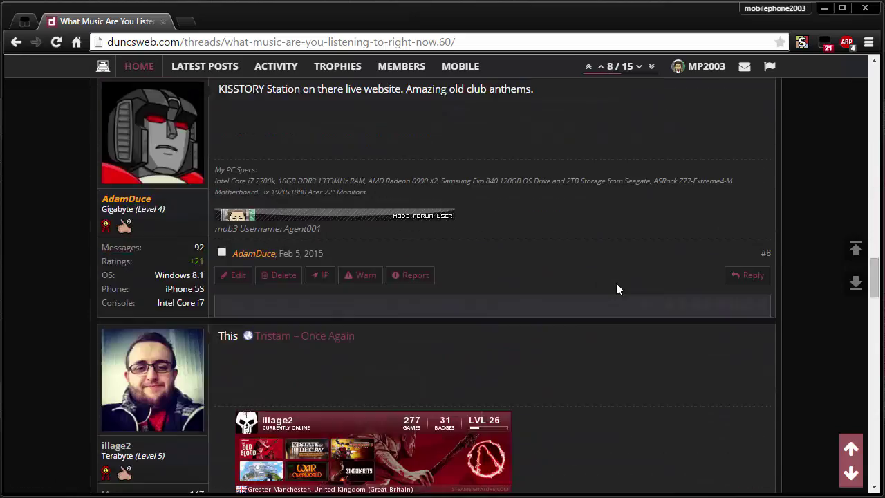
scroll(624, 286, down, 3)
scroll(629, 288, up, 20)
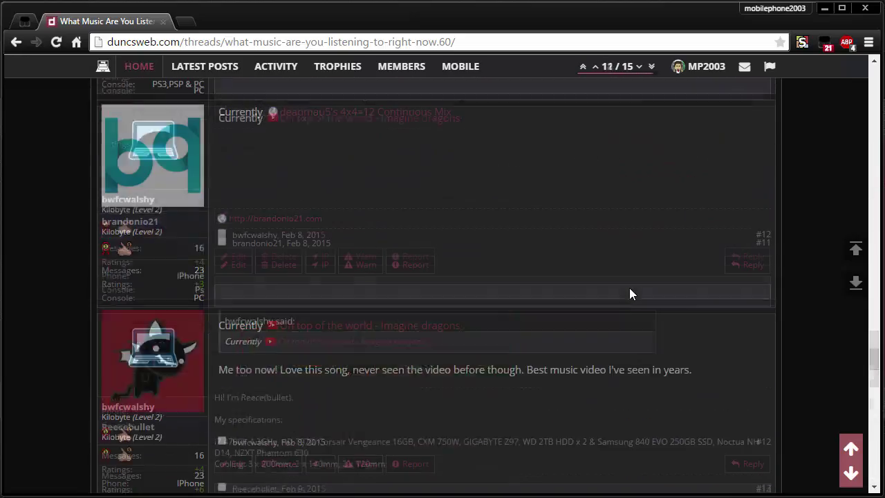
scroll(632, 290, up, 8)
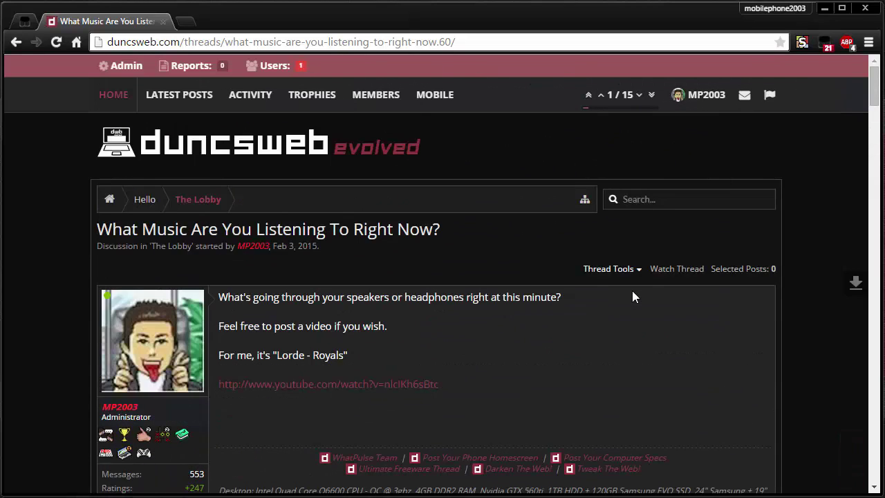
Close the forum tab and open the industrial fire news article from English Wikipedia's main page
click(164, 21)
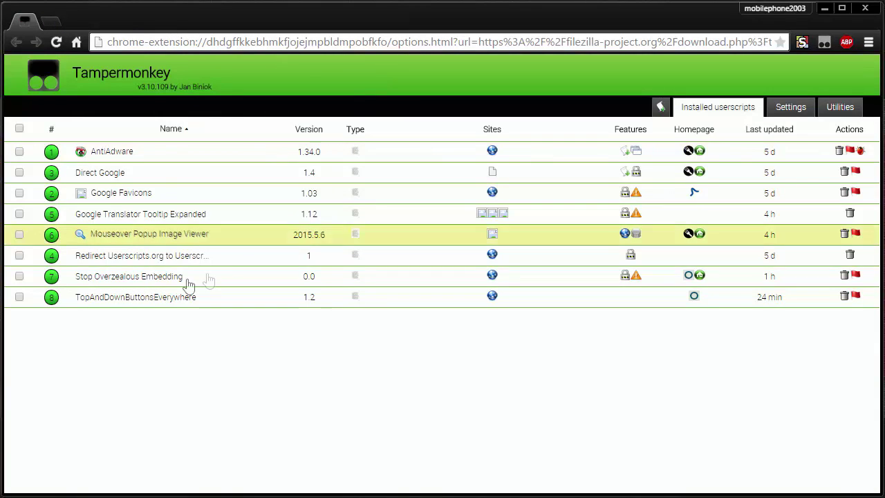
click(50, 23)
text(wikipedia.org)
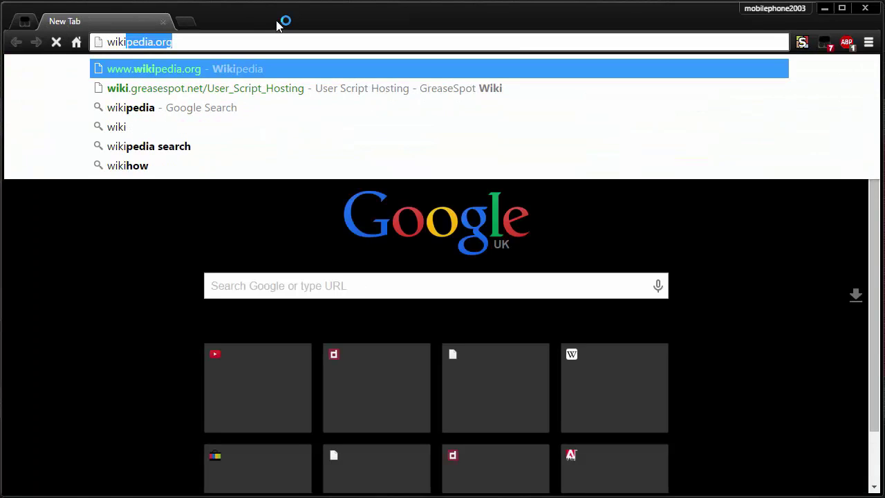
key(Return)
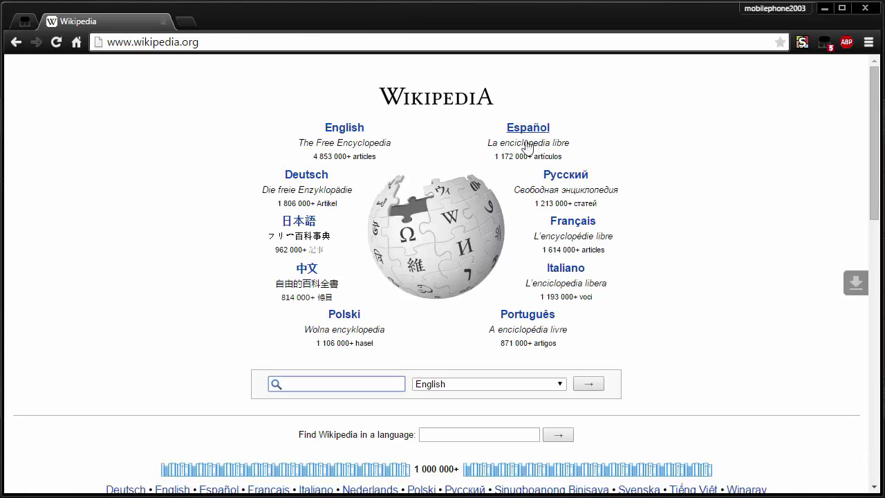
click(335, 138)
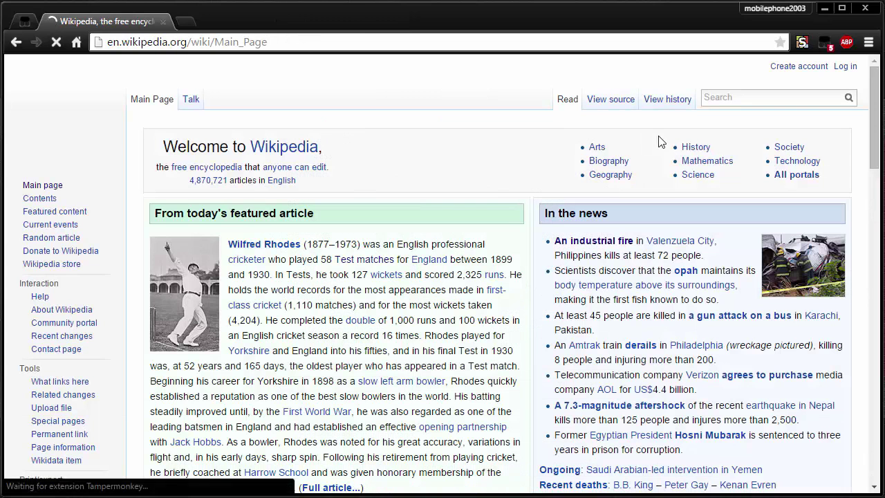
click(594, 243)
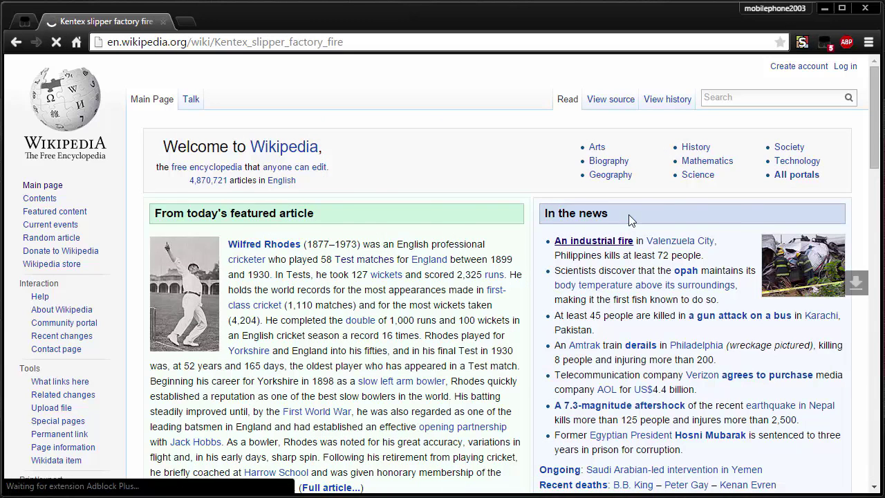
Use the floating scroll buttons to move up, then down, then jump to the article's bottom
scroll(498, 252, down, 3)
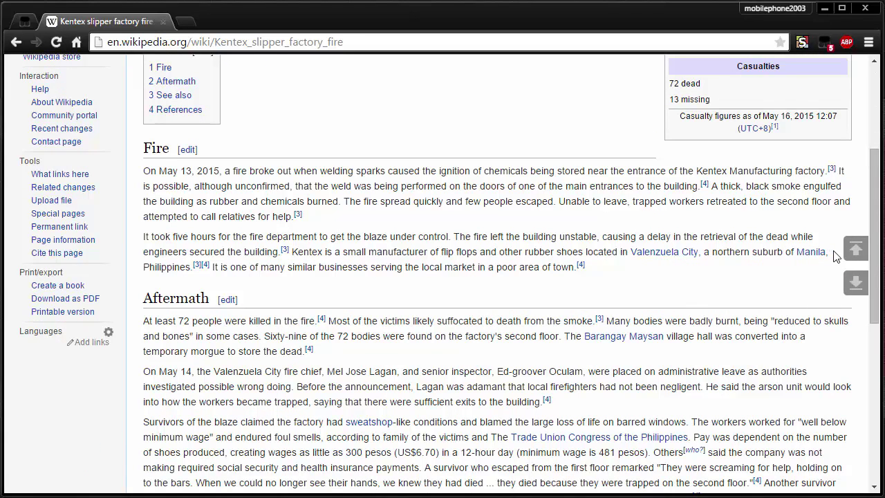
click(854, 253)
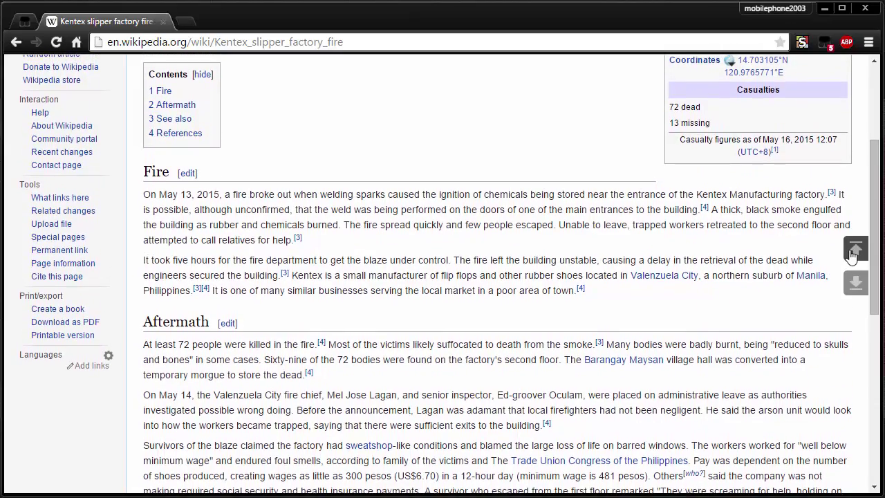
click(857, 291)
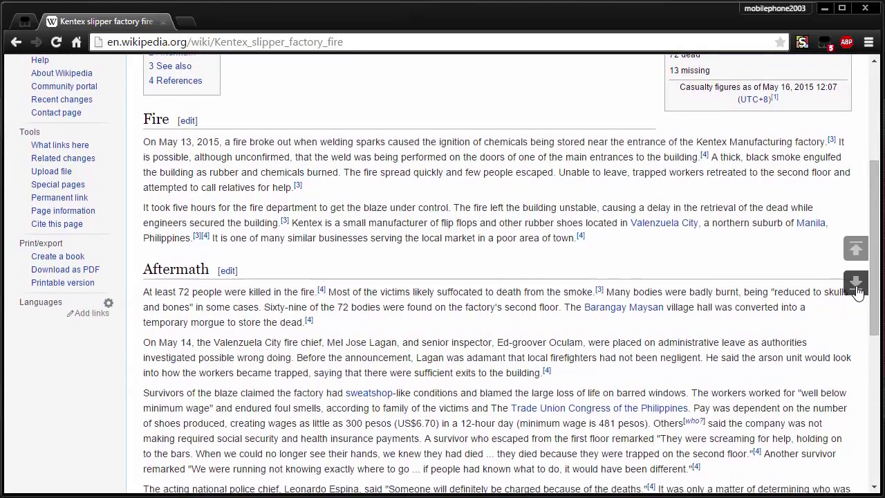
click(857, 291)
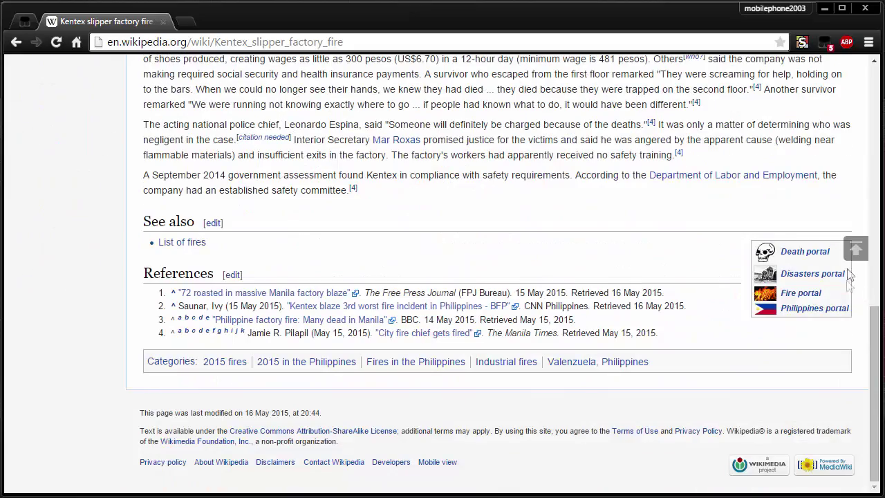
Jump the Kentex fire article to its top, bottom and top again, then close its tab
click(855, 250)
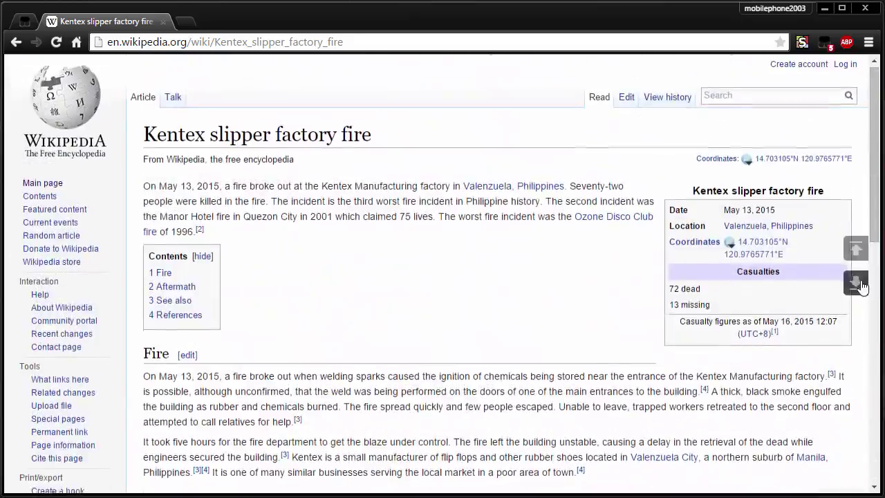
click(855, 282)
click(855, 249)
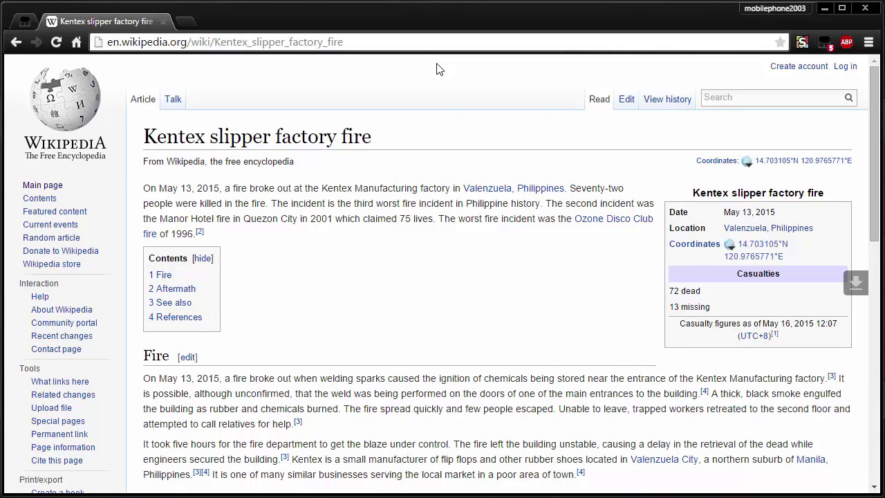
click(163, 22)
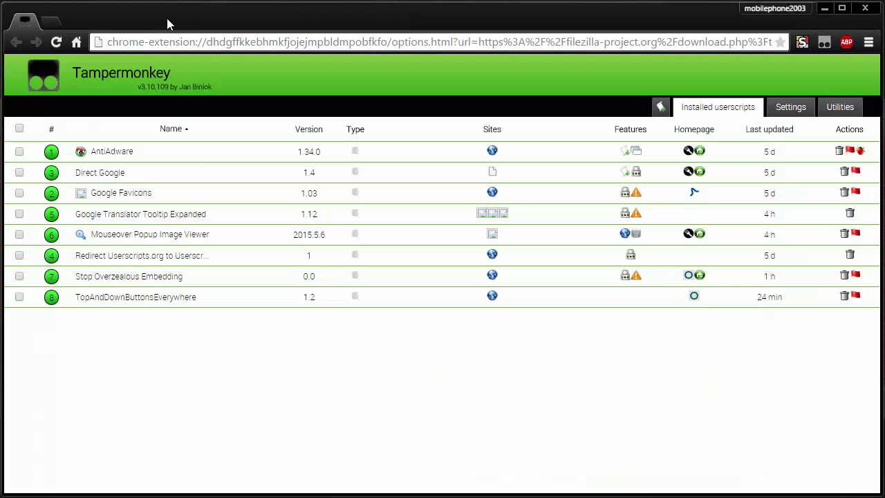